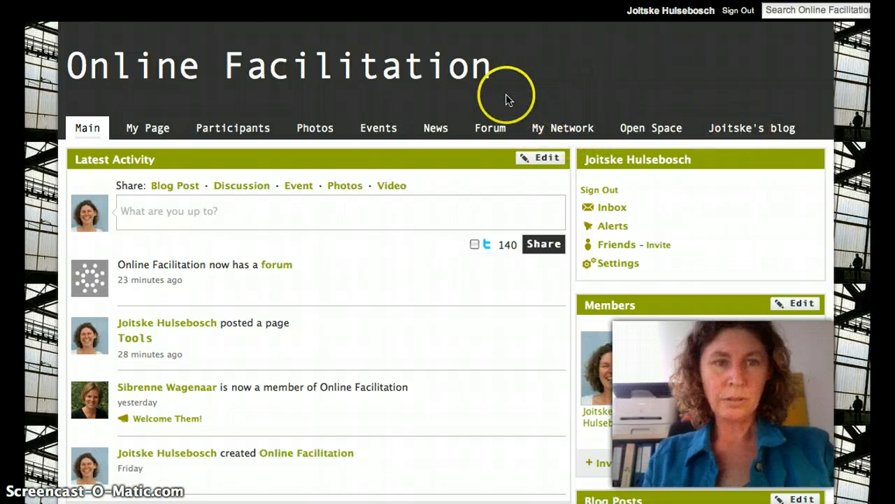
Open the network's tab and page settings and add two new tabs
click(567, 133)
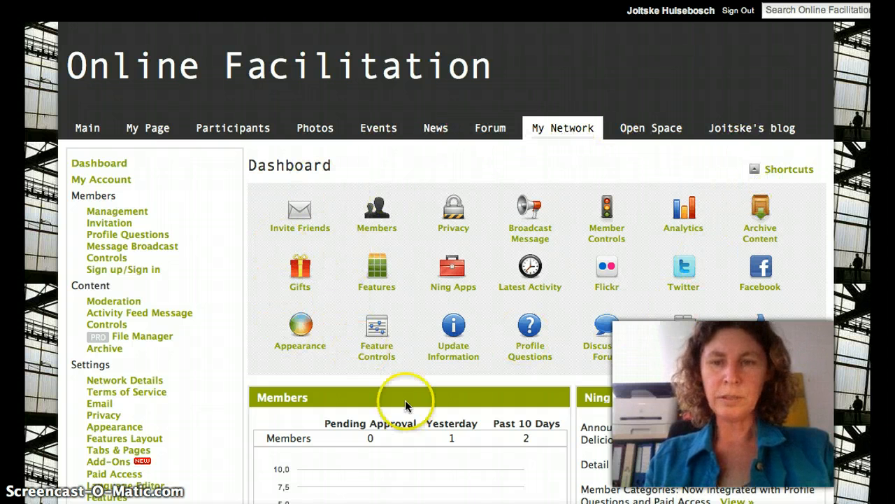
click(683, 335)
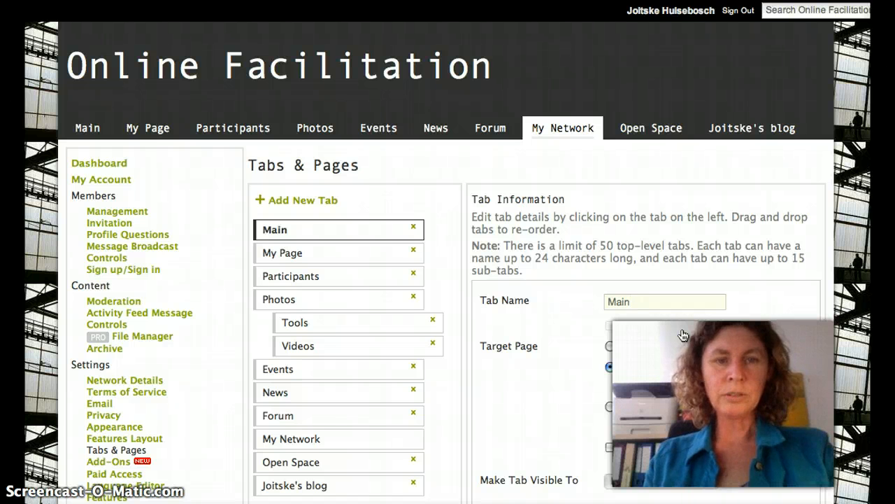
click(326, 203)
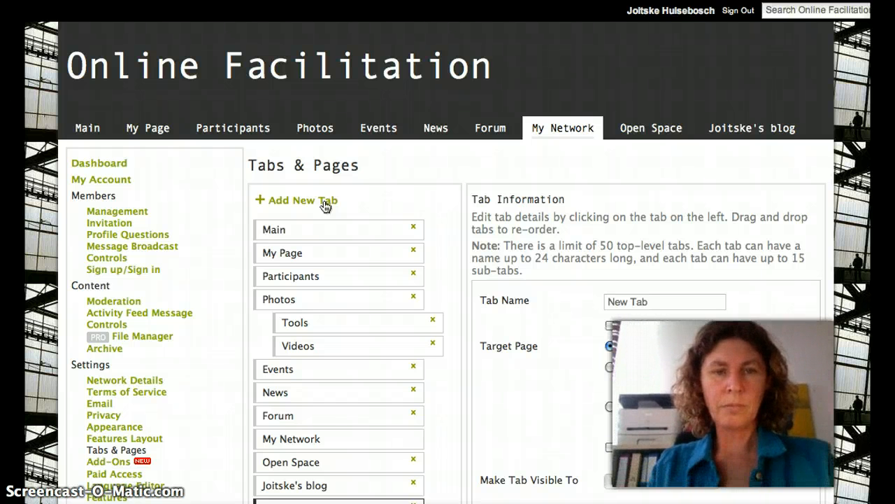
click(308, 202)
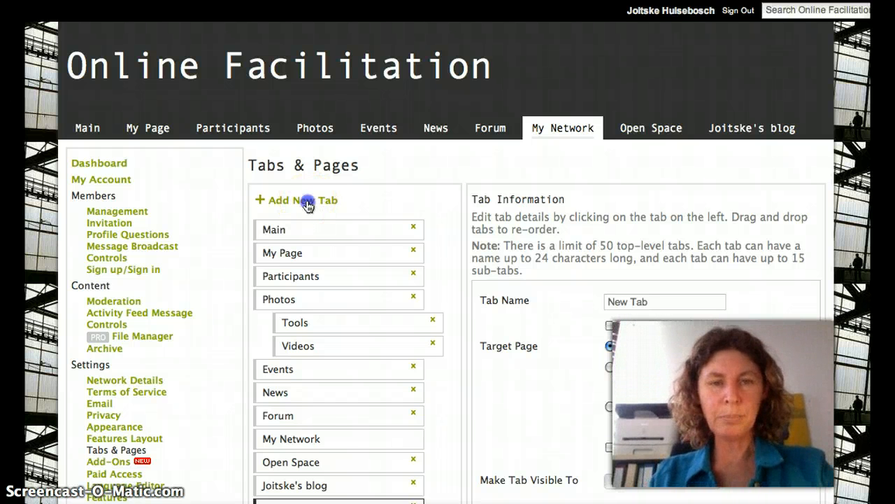
Name the last added tab "More news" and place it between My Page and Participants
click(658, 300)
drag(659, 300, 539, 286)
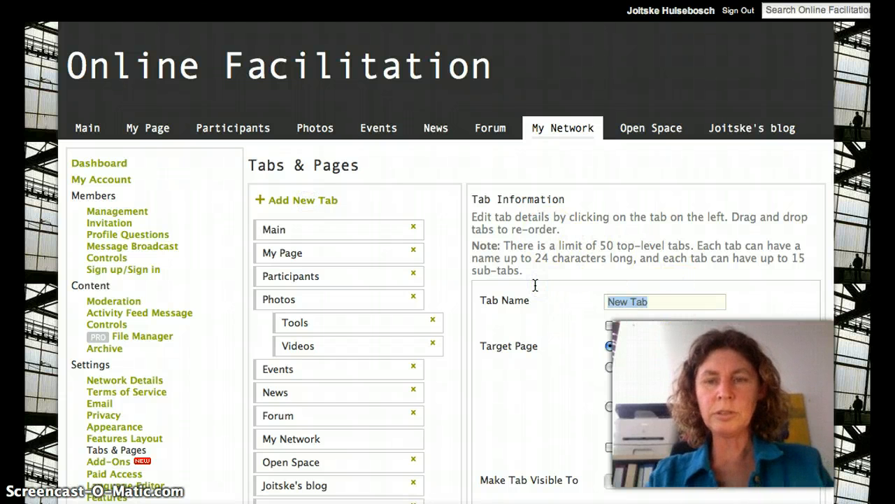
key(BackSpace)
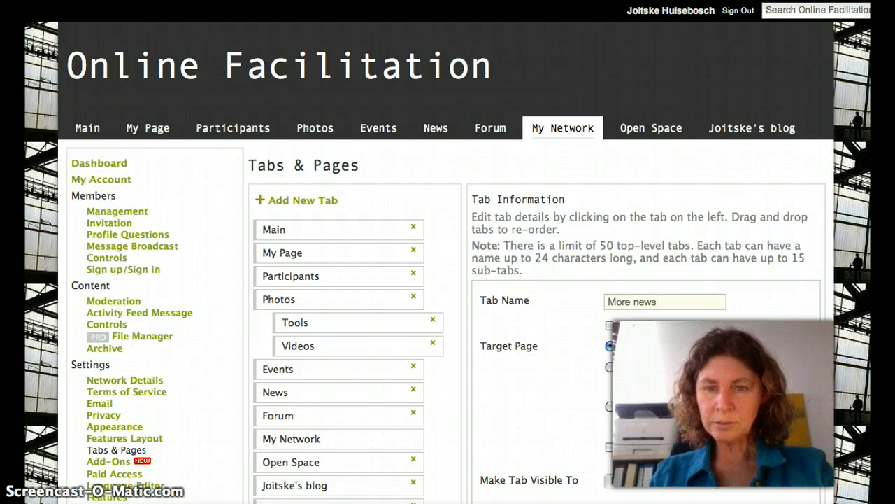
scroll(448, 252, down, 3)
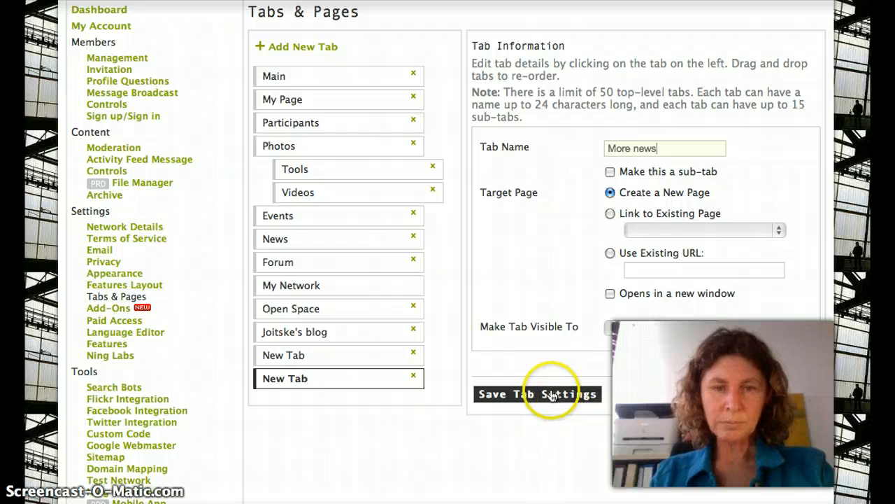
drag(310, 378, 326, 125)
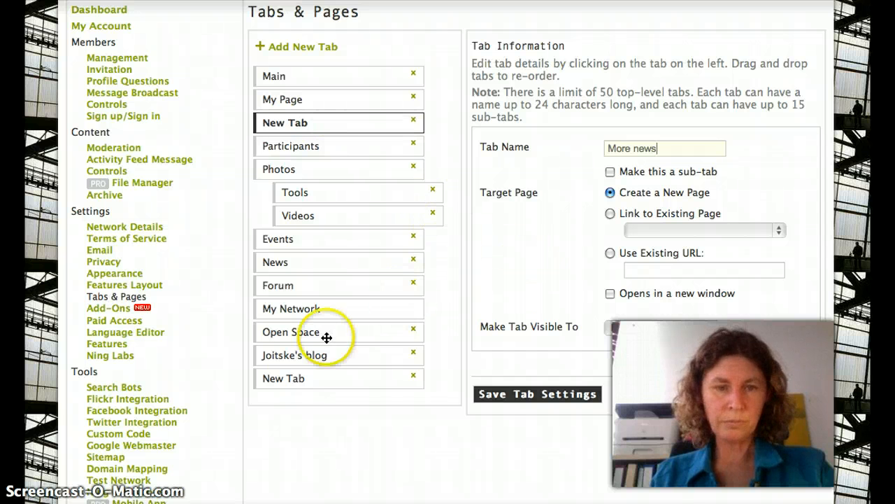
Name the remaining new tab "Members" and save the tab settings
click(292, 378)
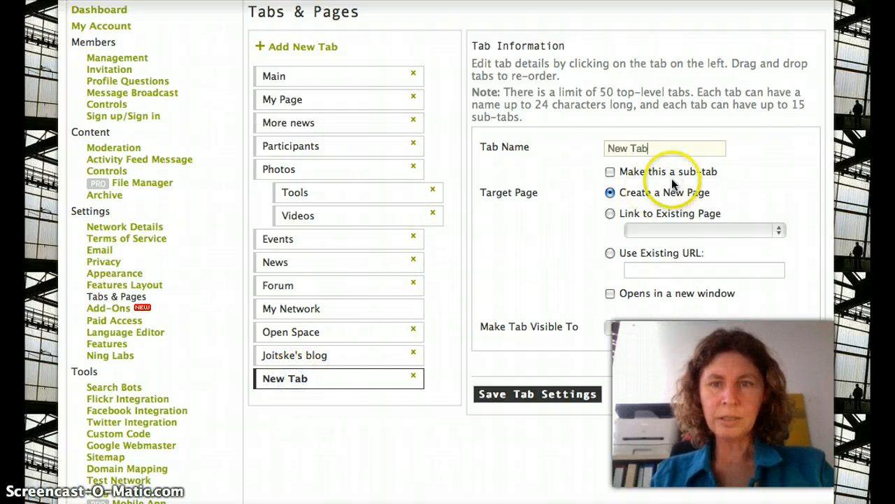
drag(658, 149, 608, 125)
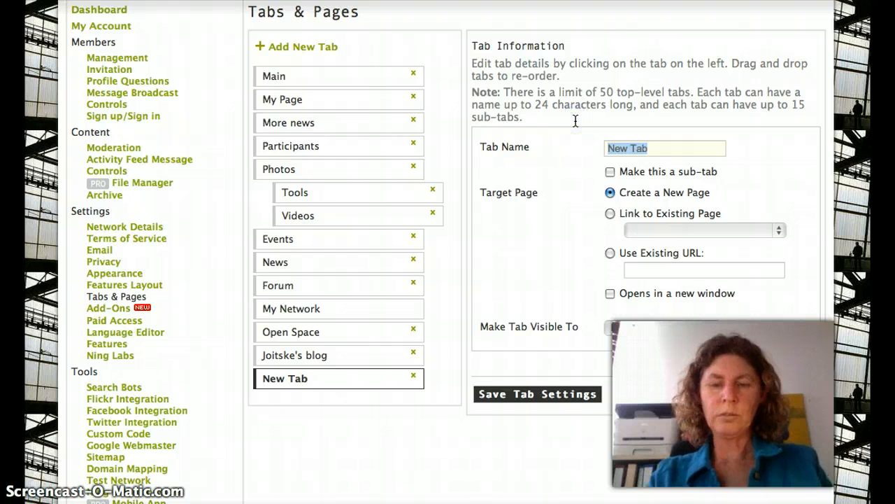
key(BackSpace)
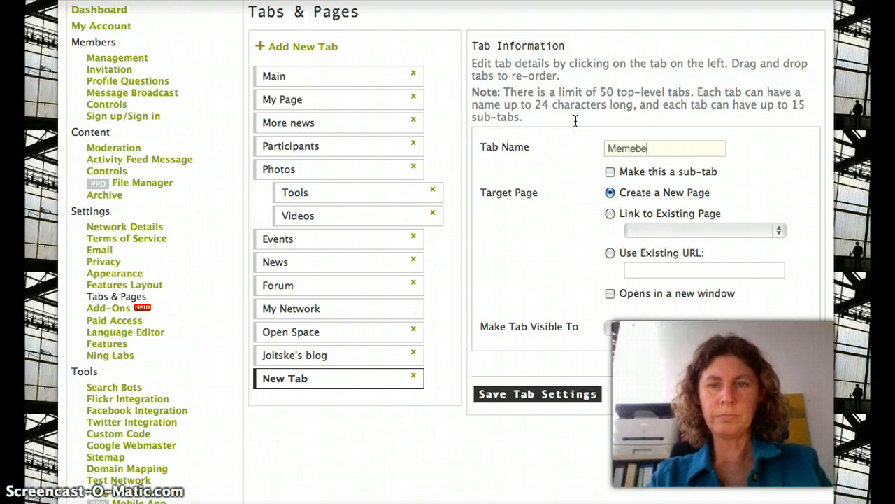
text(Members)
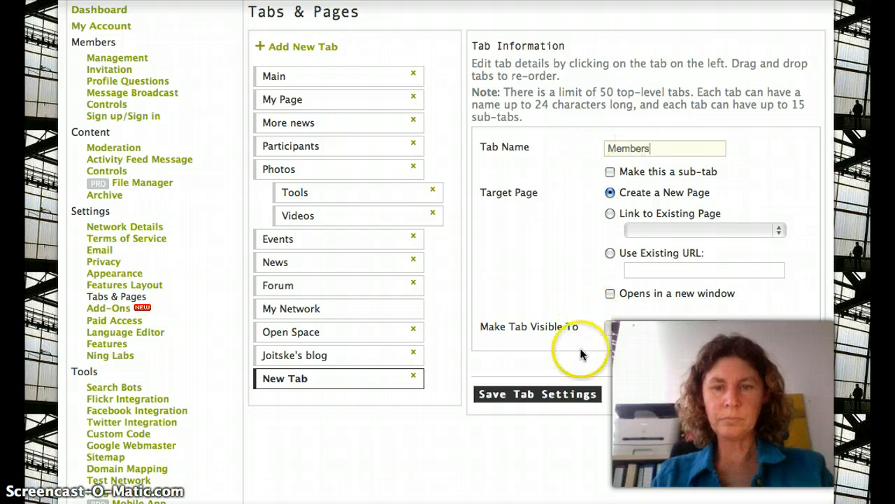
click(531, 394)
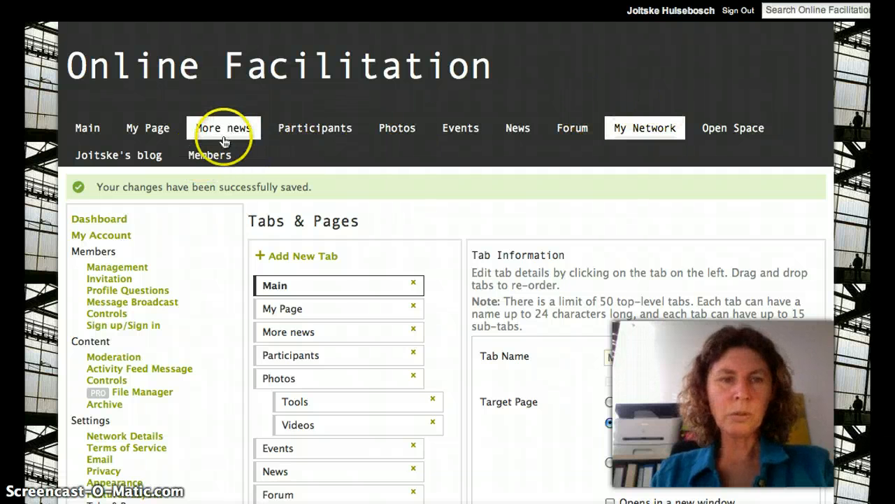
Reopen the network's tab settings and make Members a sub-tab under Participants
click(645, 131)
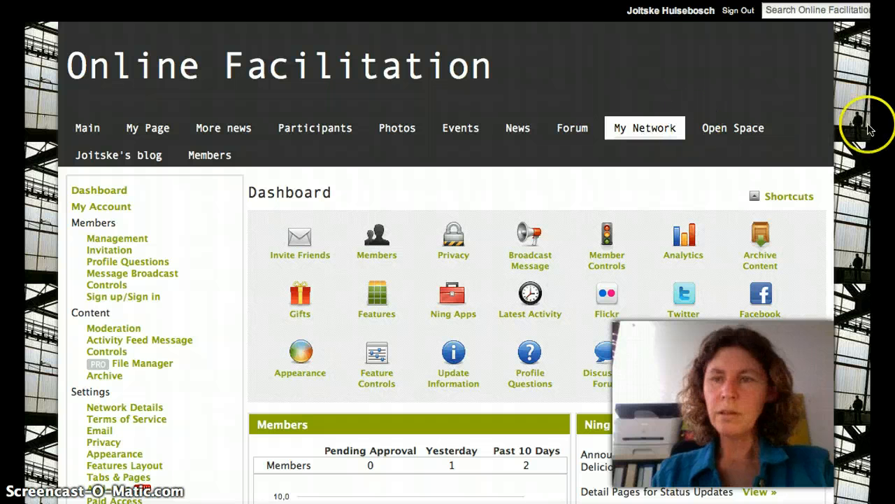
scroll(633, 301, down, 3)
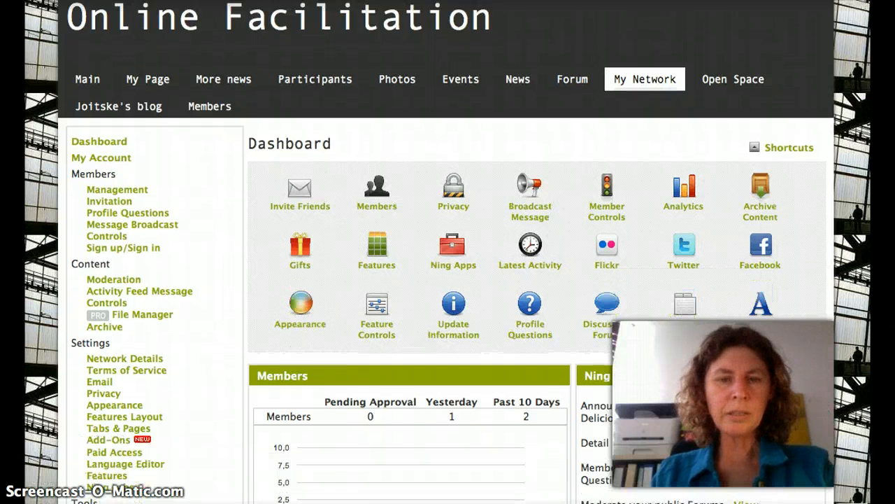
click(686, 252)
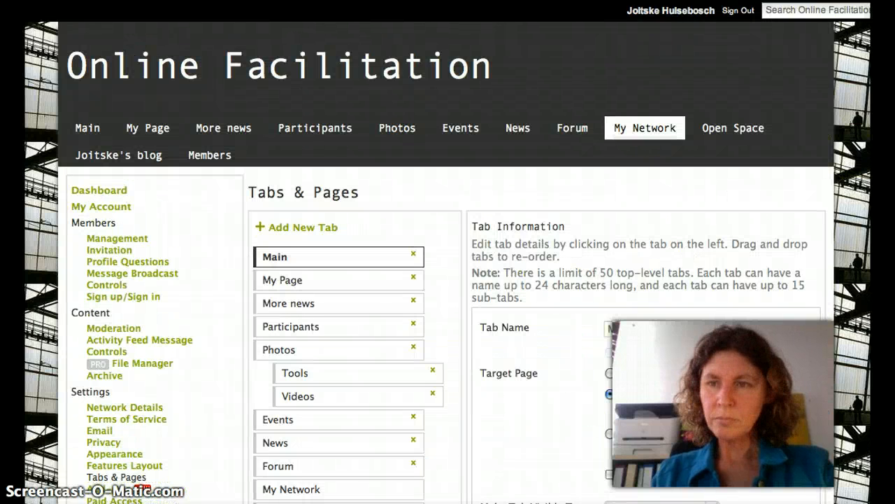
scroll(448, 315, down, 3)
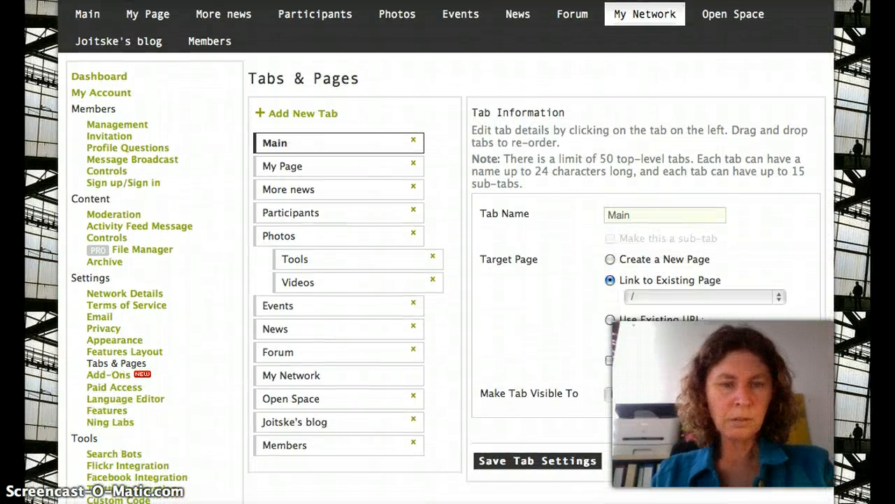
click(285, 446)
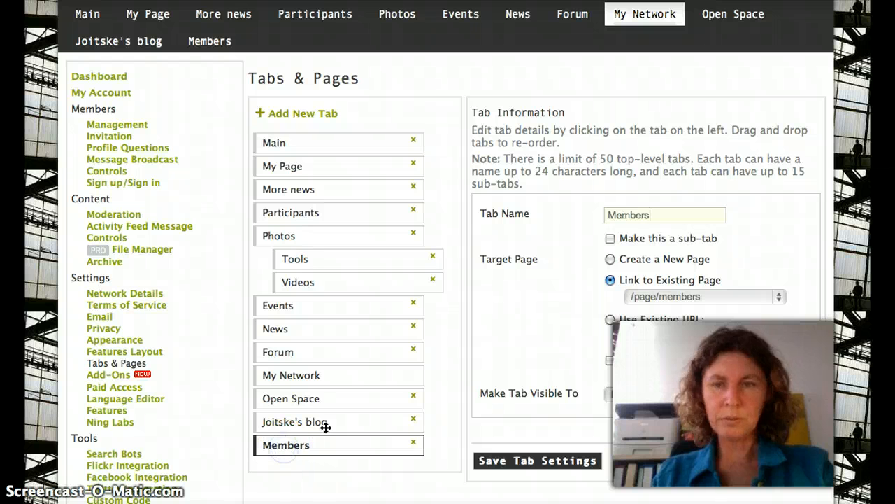
click(610, 239)
drag(320, 445, 326, 229)
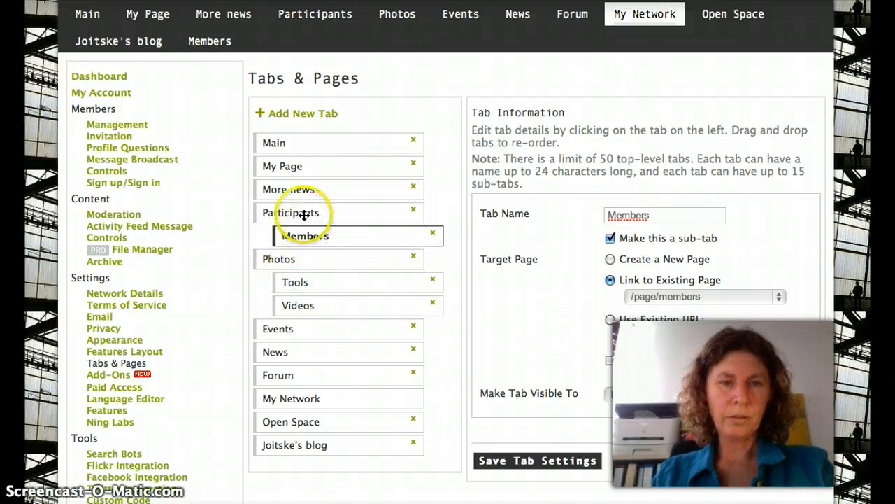
Make More news a sub-tab under News, save the tab settings and check the sub-tabs in the site navigation
click(292, 190)
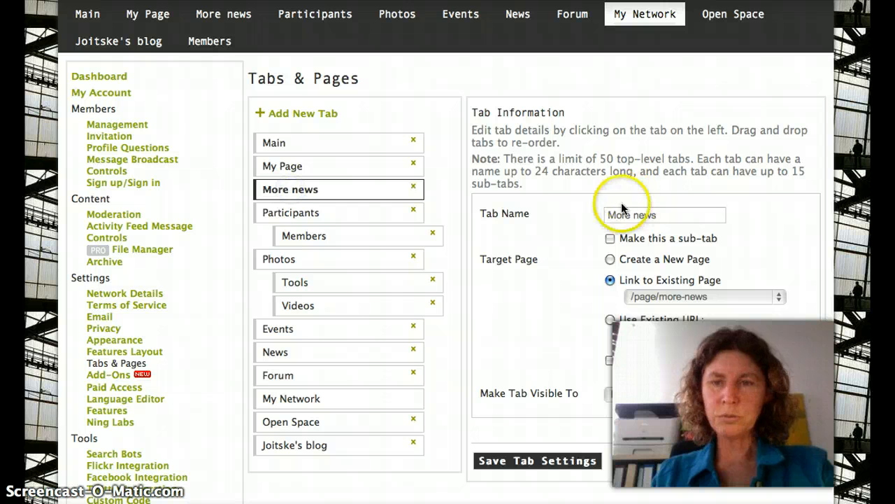
click(613, 238)
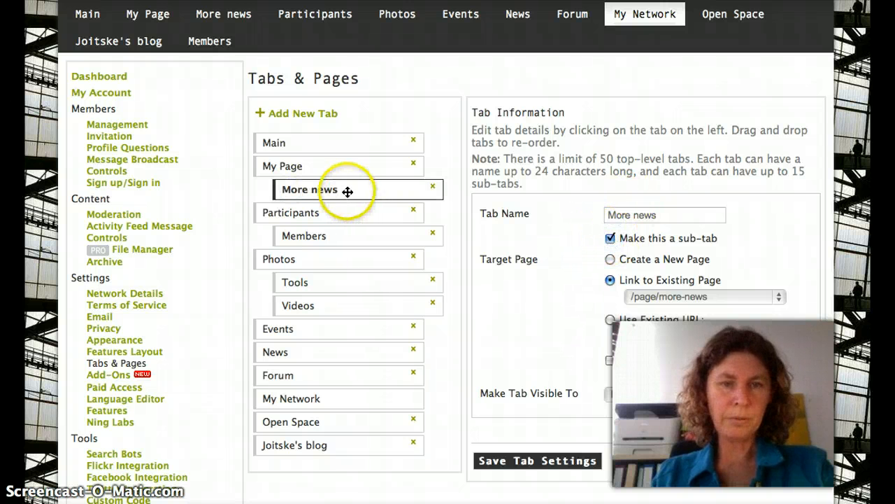
drag(348, 193, 344, 348)
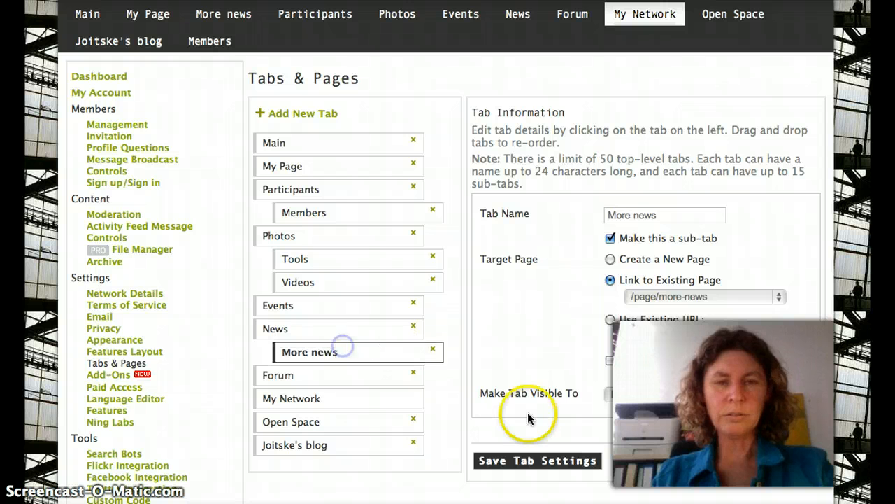
click(548, 463)
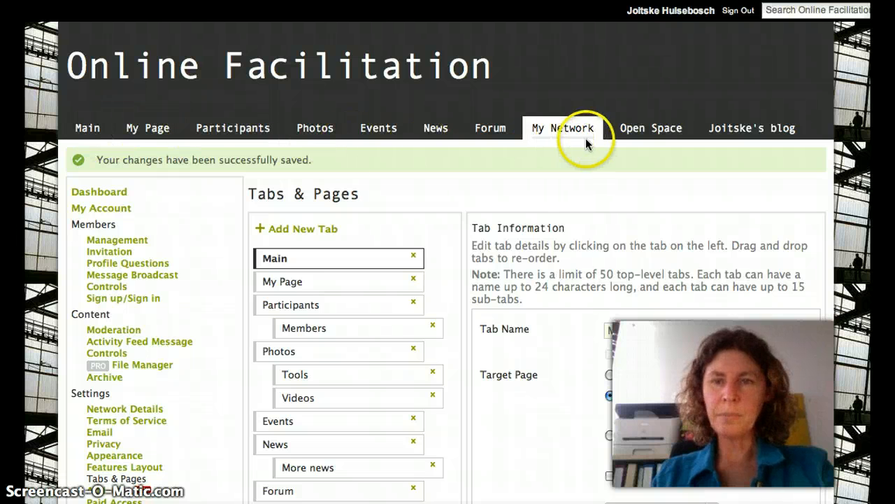
mouse_move(238, 130)
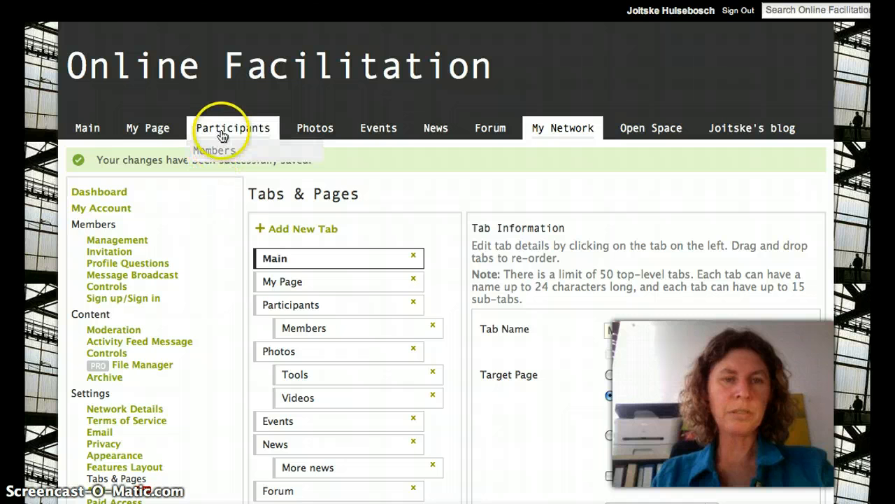
mouse_move(426, 132)
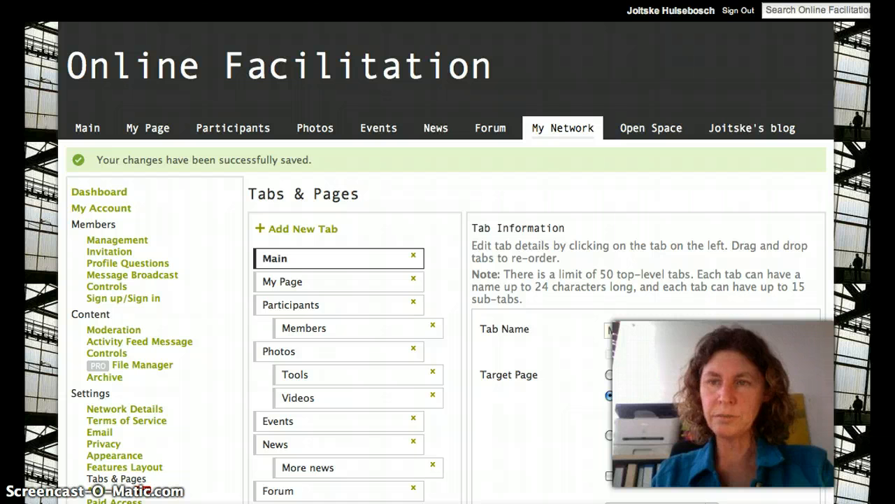
Rename the Forum tab as "Exchange", save the tab settings and view the renamed page
scroll(448, 280, down, 3)
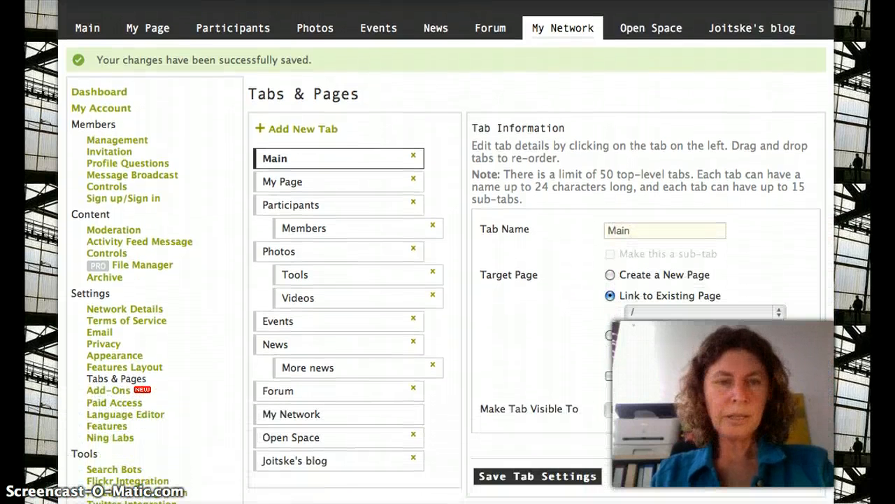
scroll(448, 280, down, 1)
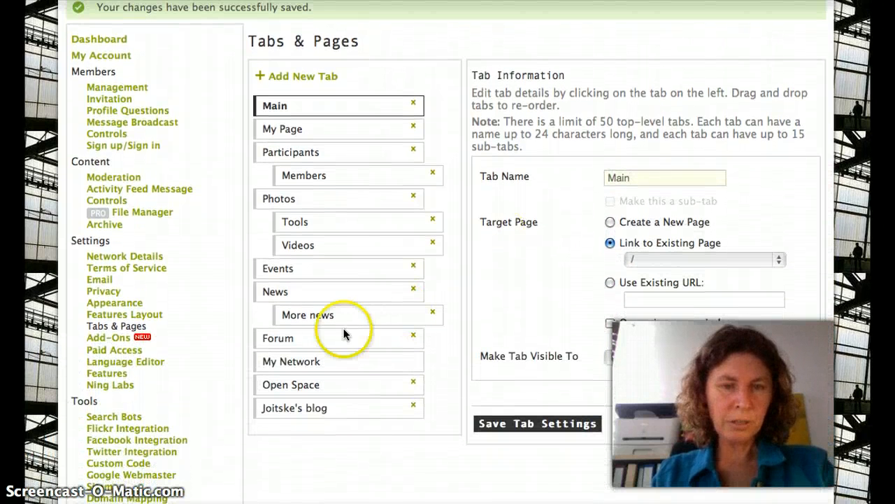
click(301, 343)
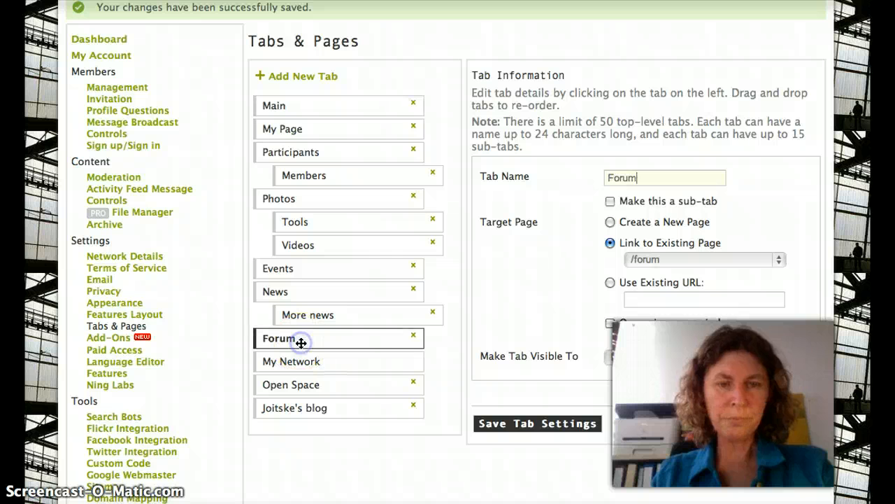
click(633, 179)
drag(633, 179, 558, 178)
key(BackSpace)
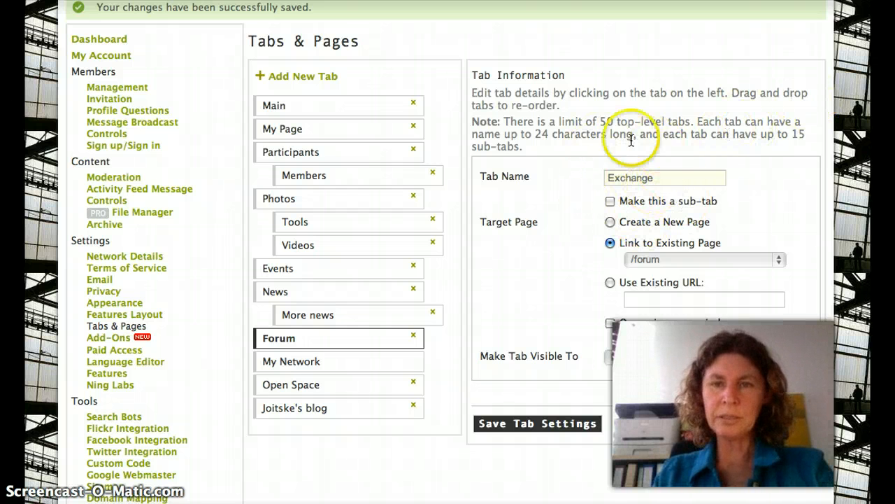
click(550, 424)
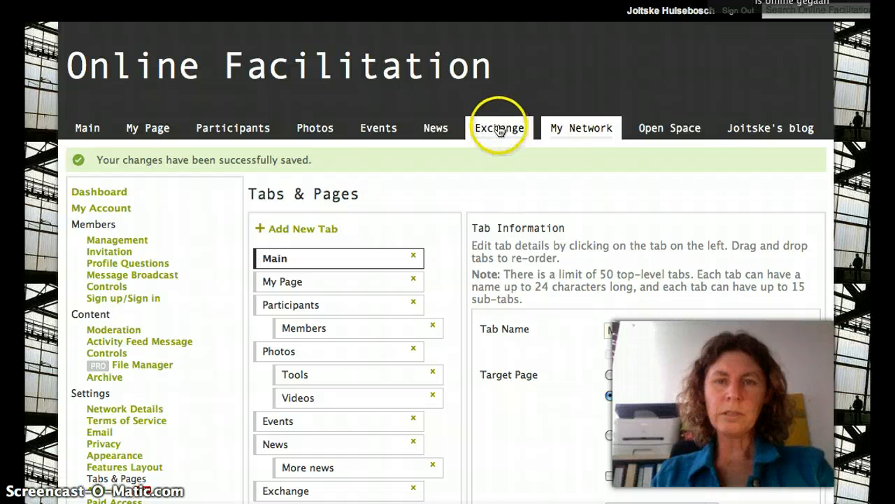
click(498, 130)
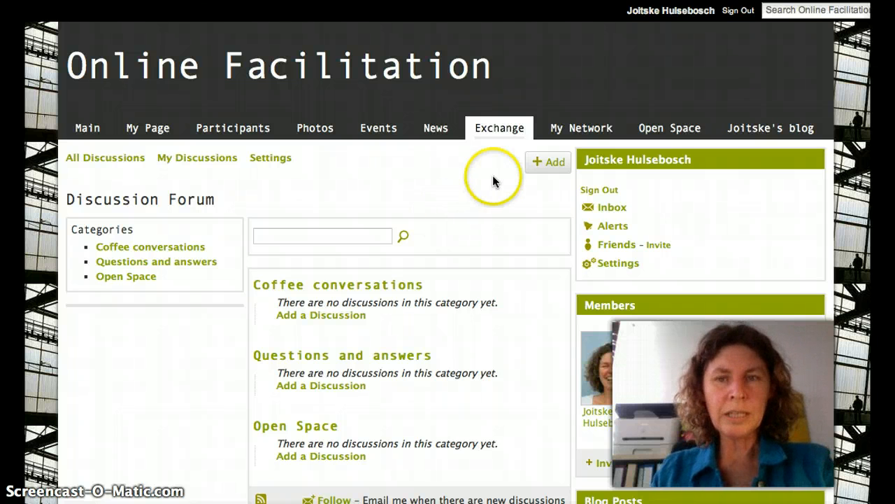
Open the Language Editor for English (British) and search the original texts for "Forum"
click(587, 129)
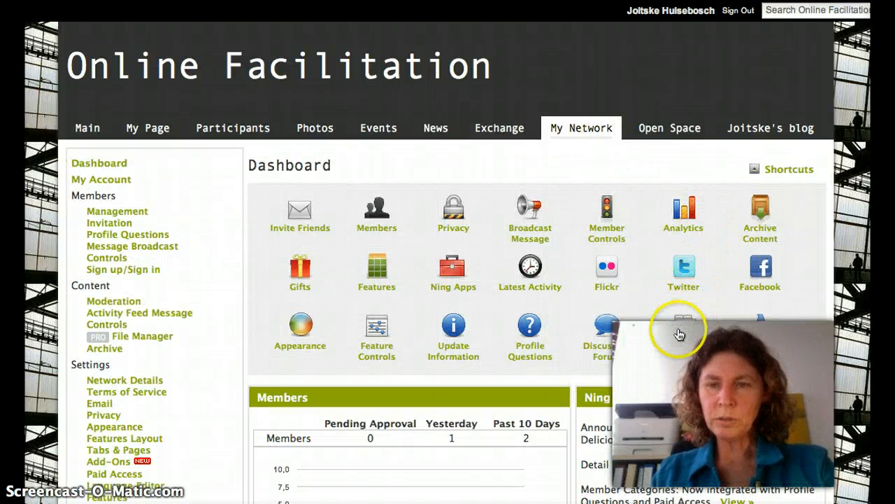
click(761, 332)
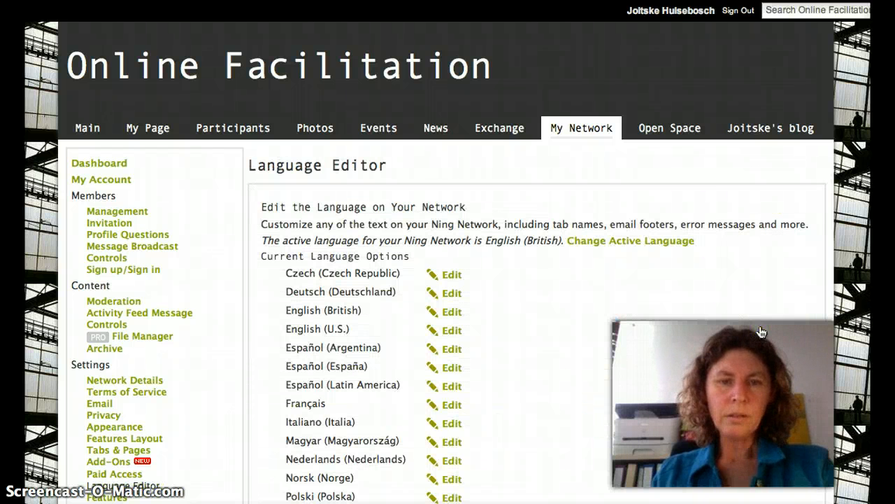
click(450, 317)
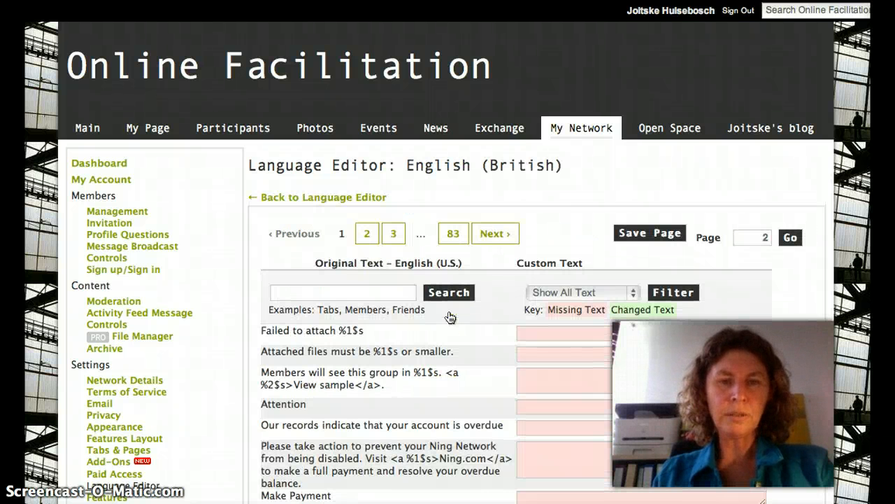
click(290, 292)
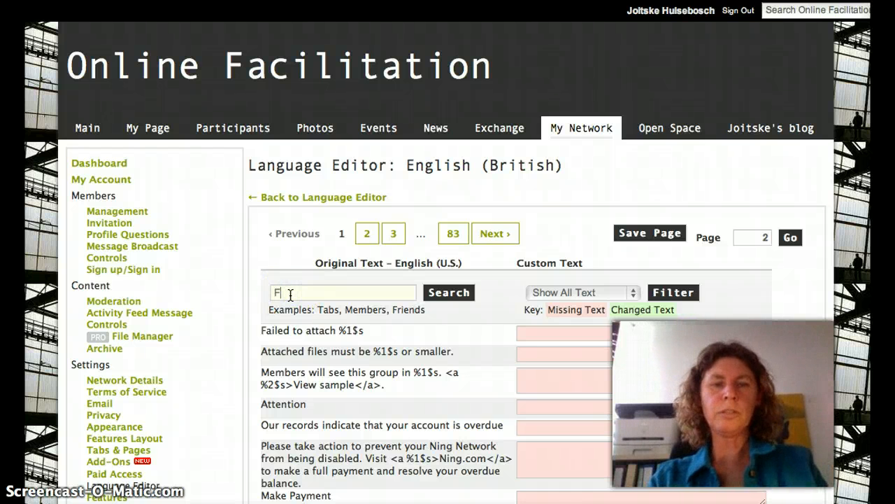
click(450, 294)
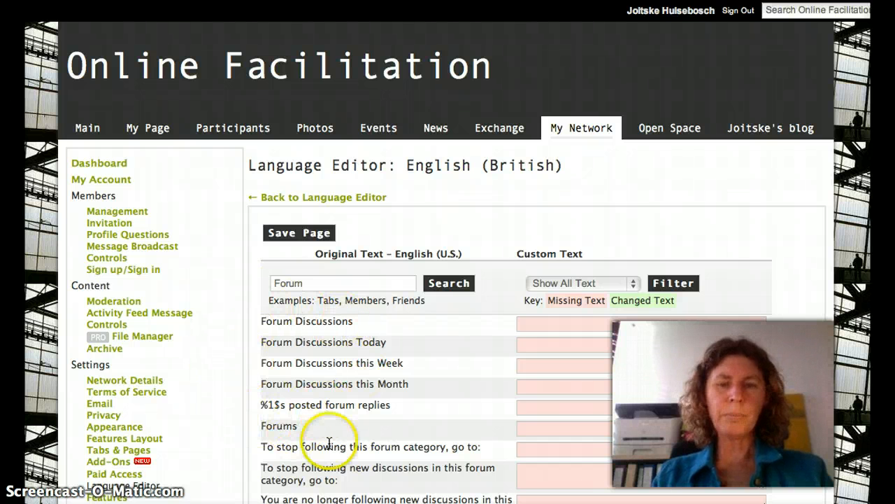
Set the custom text for Forum Discussions to "Exchange Discussions" and save the language page
click(559, 329)
text(E)
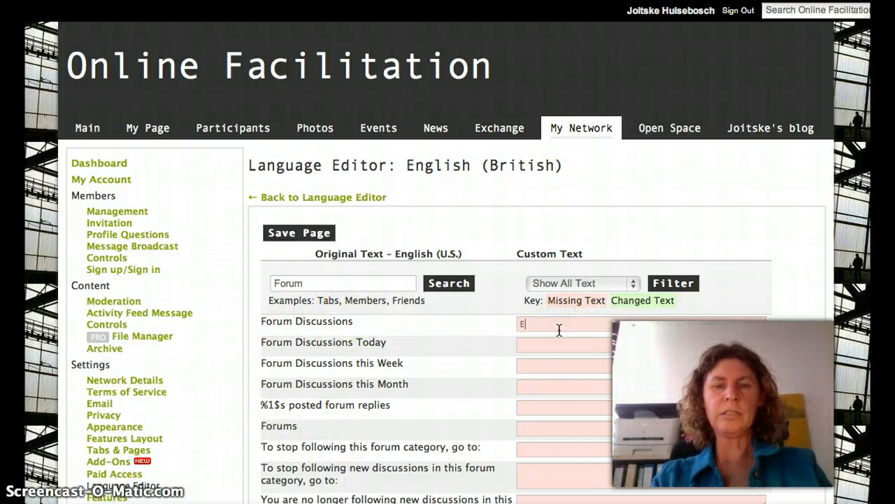
text(xchange)
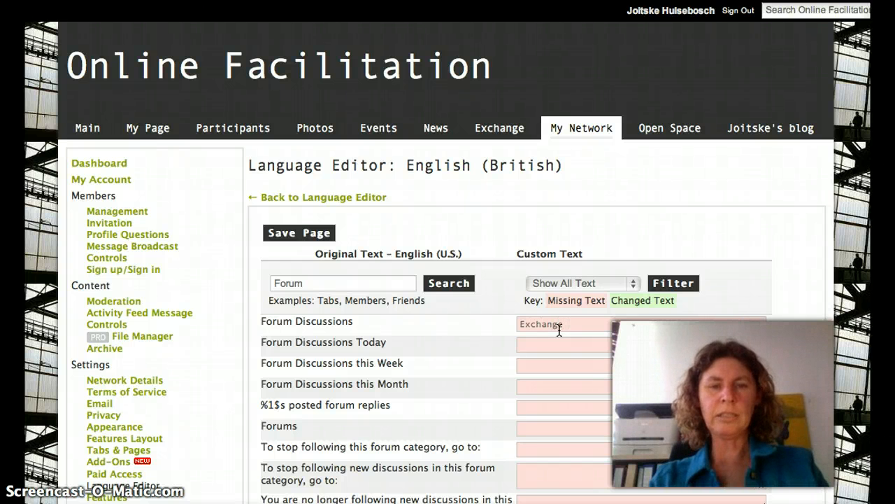
text( Discussi)
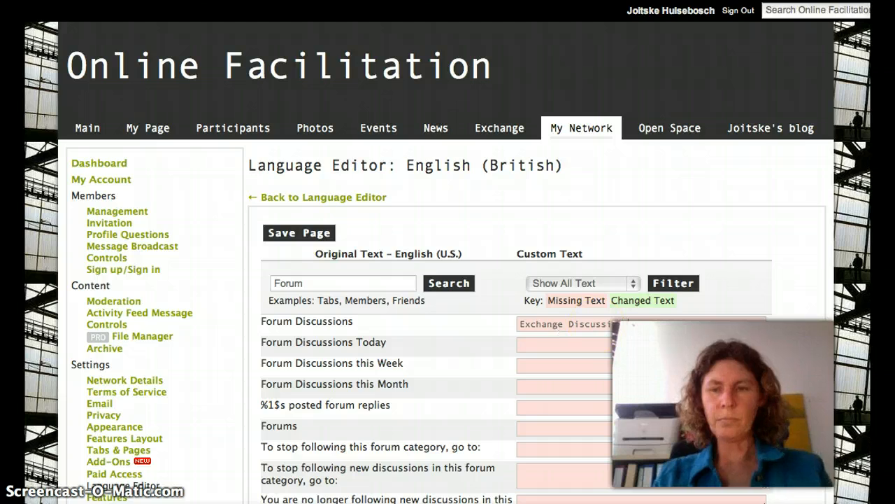
scroll(448, 280, down, 20)
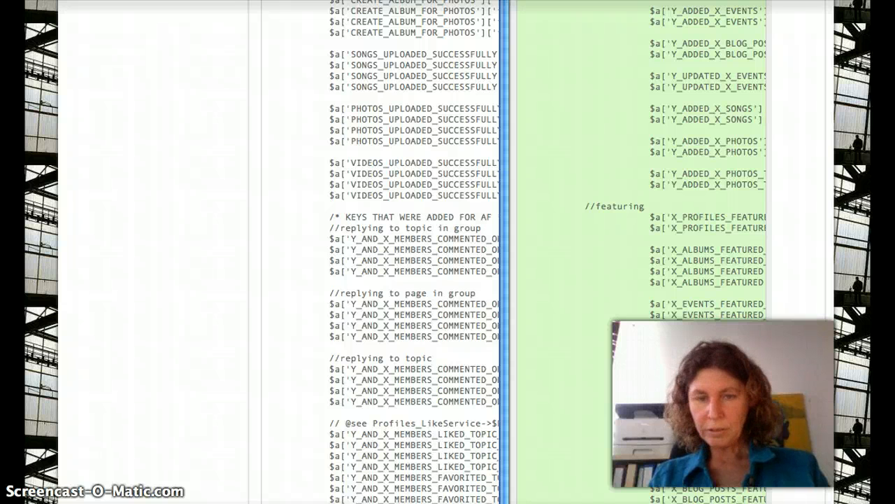
scroll(382, 210, down, 15)
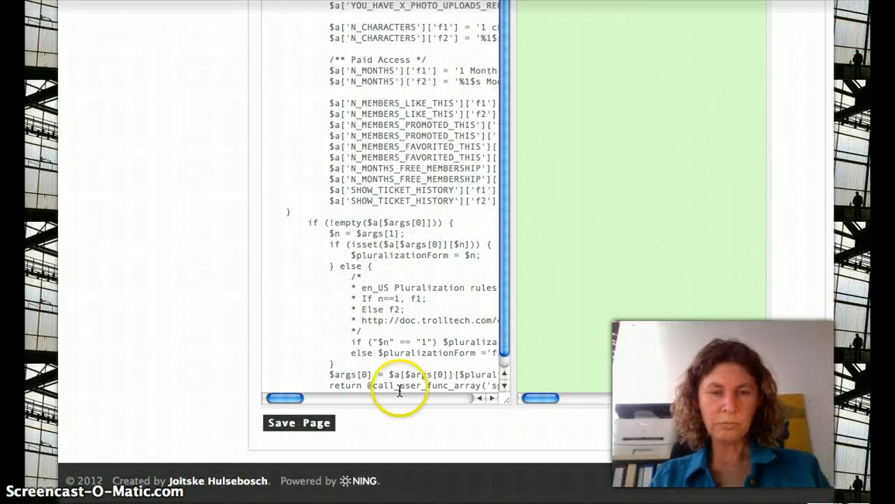
click(317, 424)
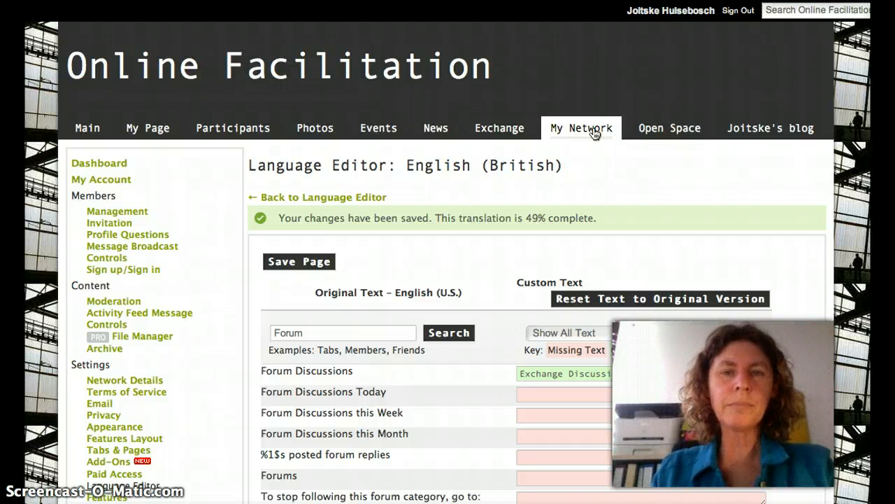
View the Exchange page and copy the link of its Coffee conversations category
click(488, 133)
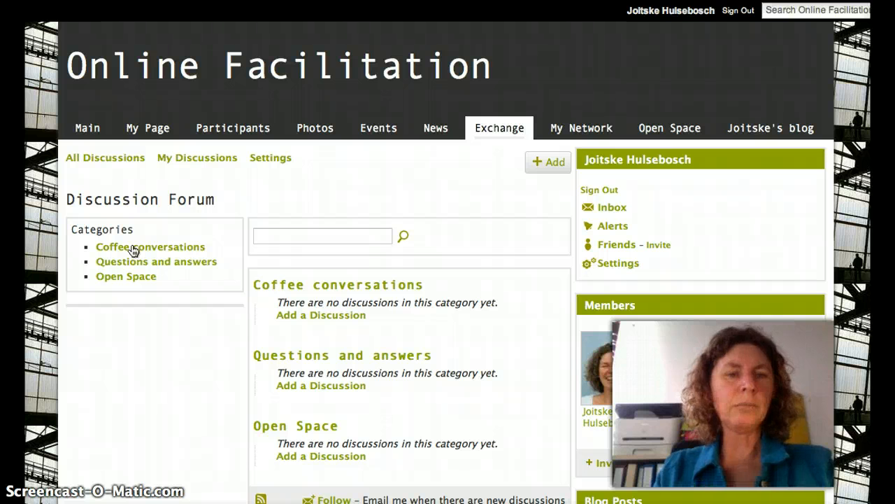
right_click(133, 249)
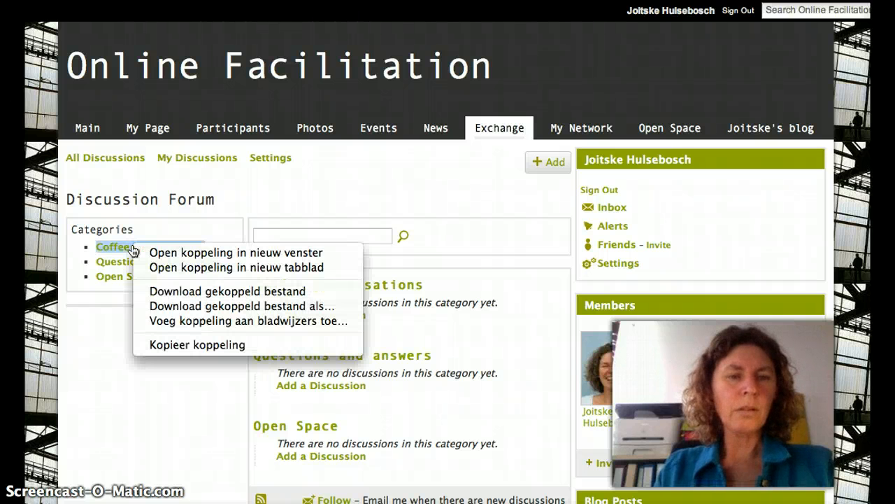
click(186, 346)
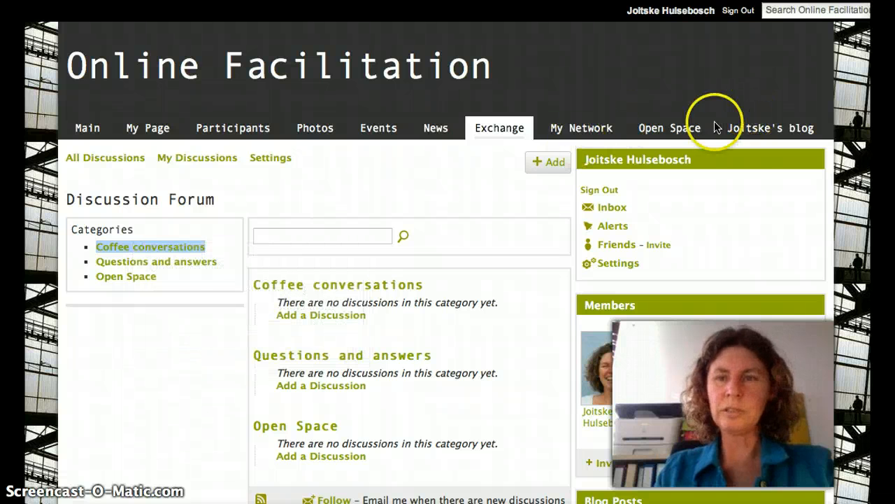
Open the network's tab settings and add a new tab named "coffee conversations"
click(594, 129)
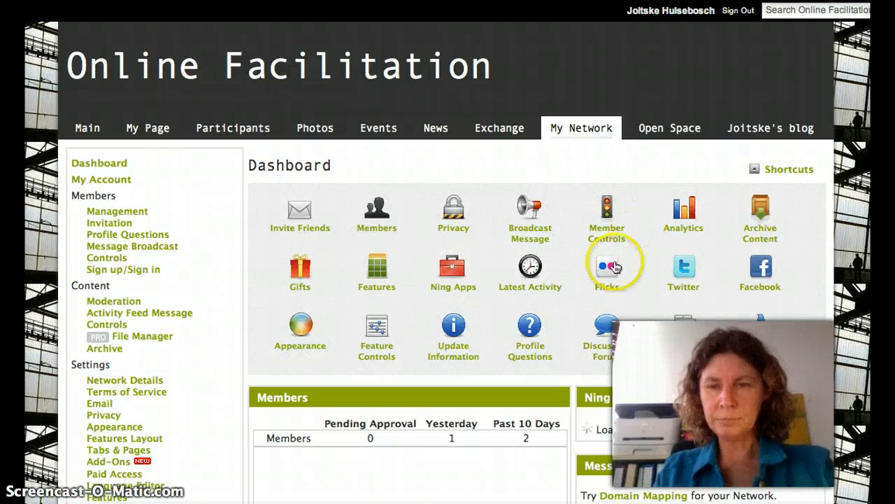
click(682, 329)
click(405, 230)
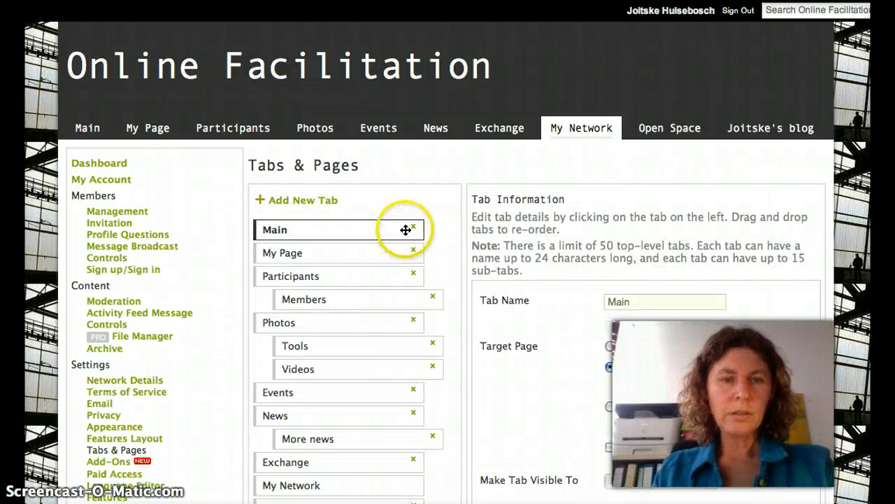
click(318, 200)
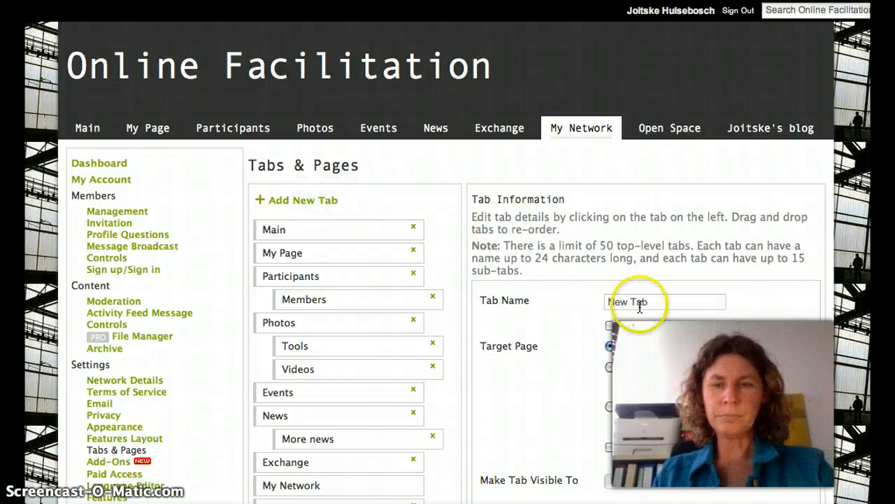
drag(651, 302, 552, 284)
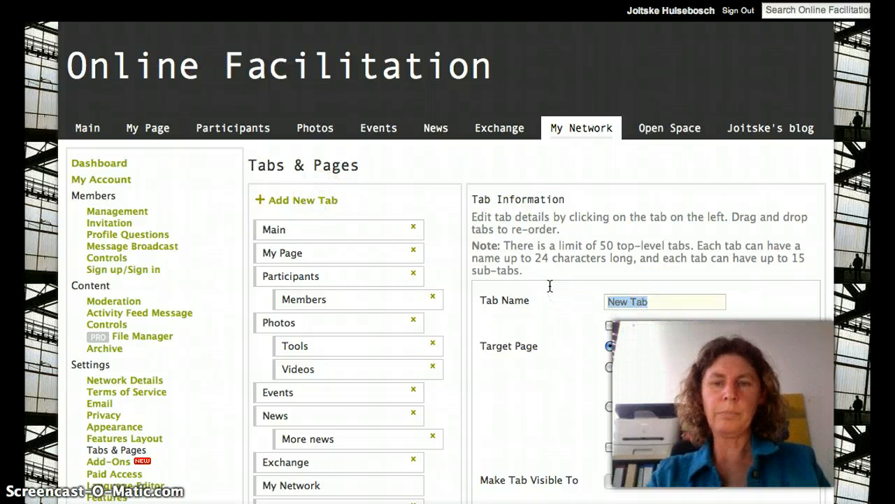
text(con)
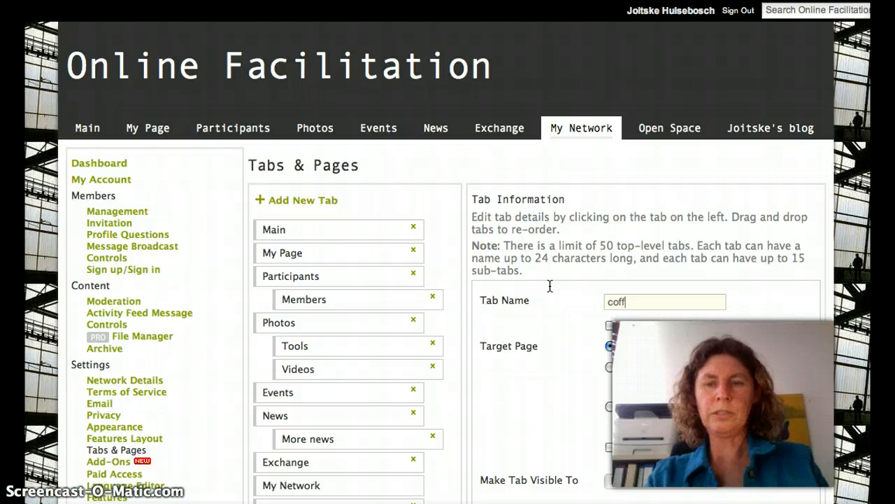
text(fee conversations)
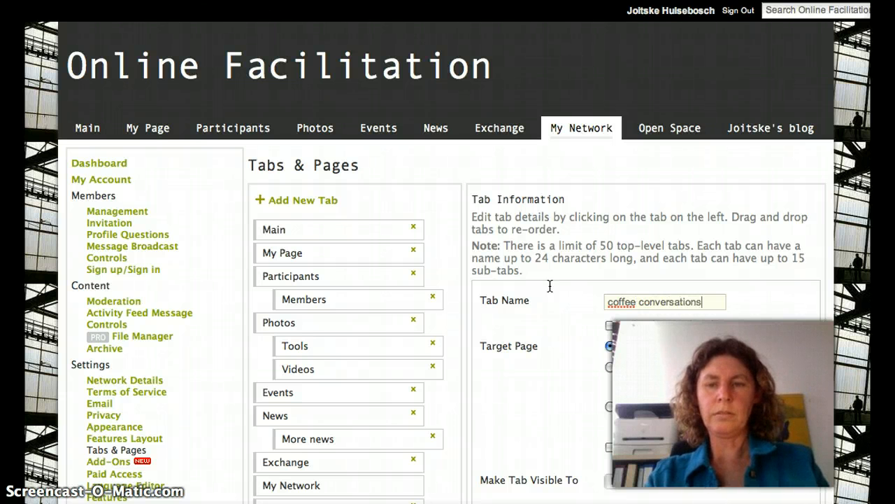
Make the coffee conversations tab use an existing URL, paste the copied category link and save the tab settings
scroll(760, 210, down, 5)
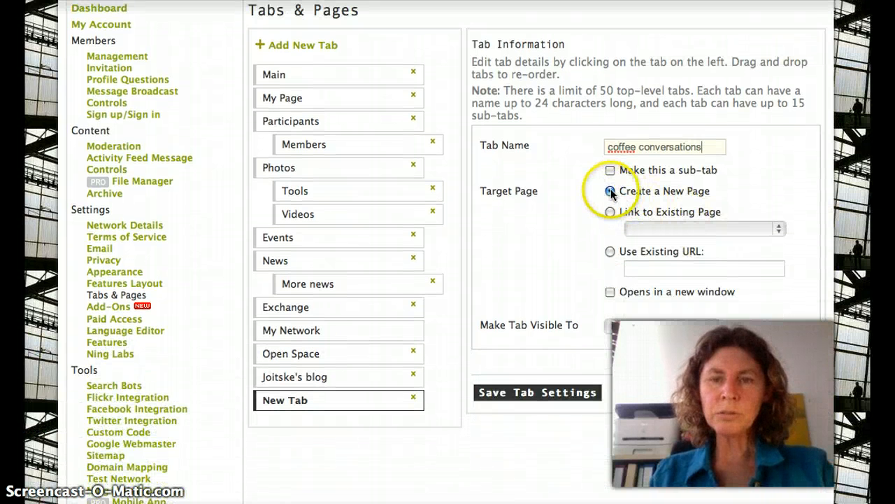
click(610, 252)
click(644, 269)
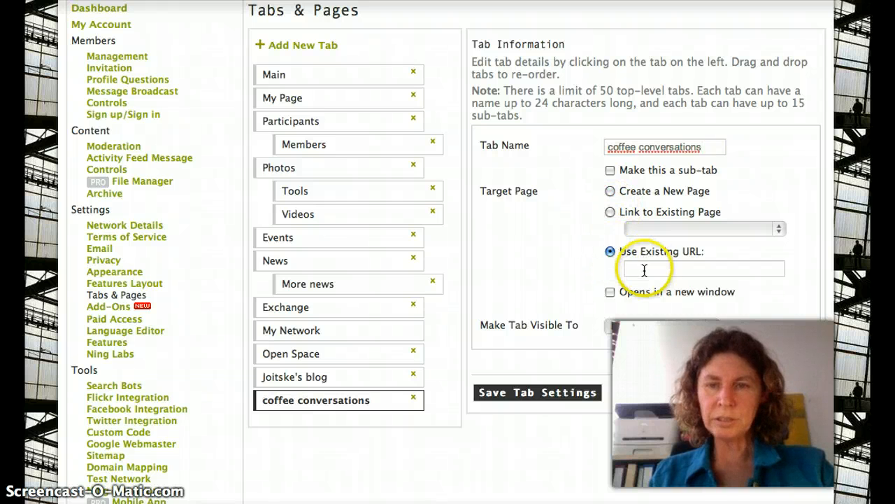
right_click(645, 268)
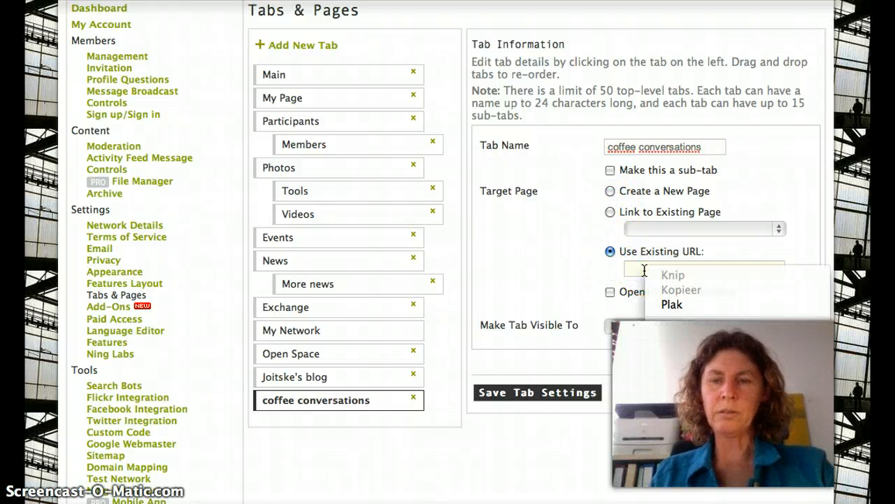
click(673, 304)
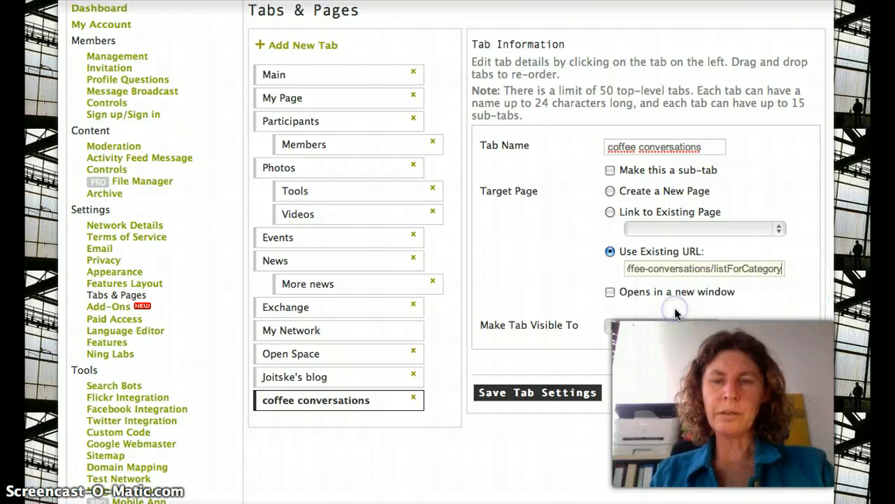
click(540, 396)
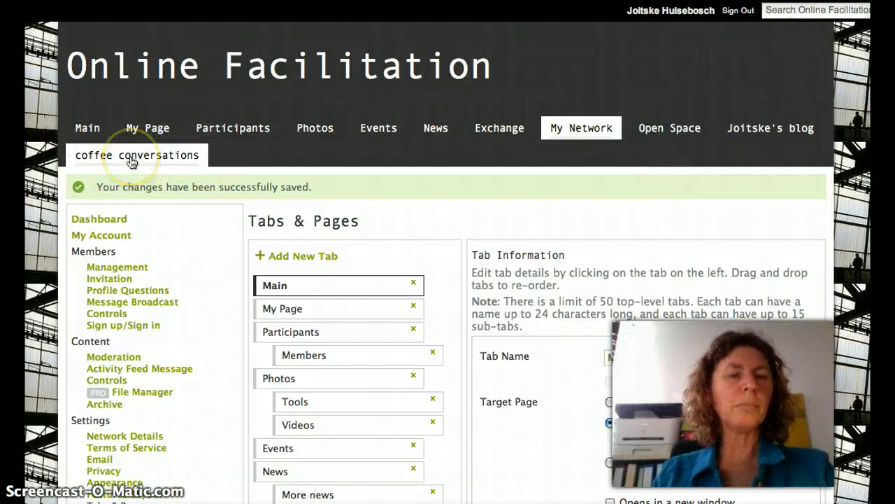
Check the pages behind the coffee conversations and blog tabs, and return to the network
click(132, 162)
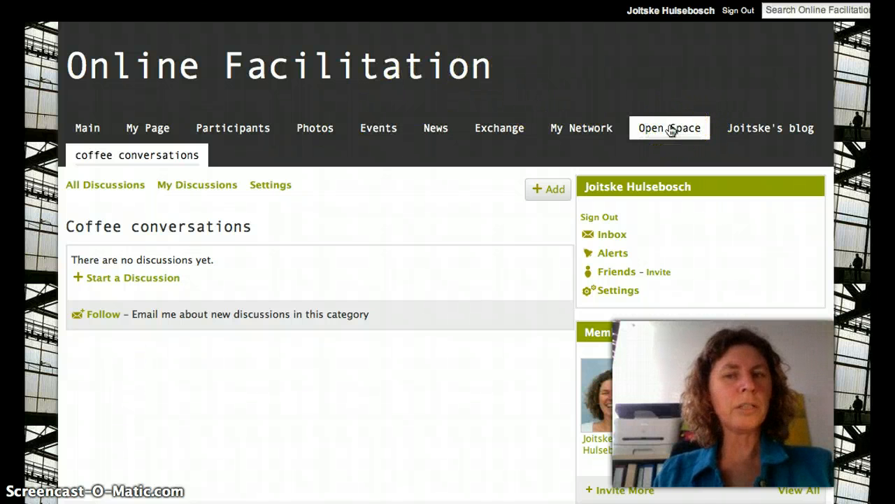
click(161, 157)
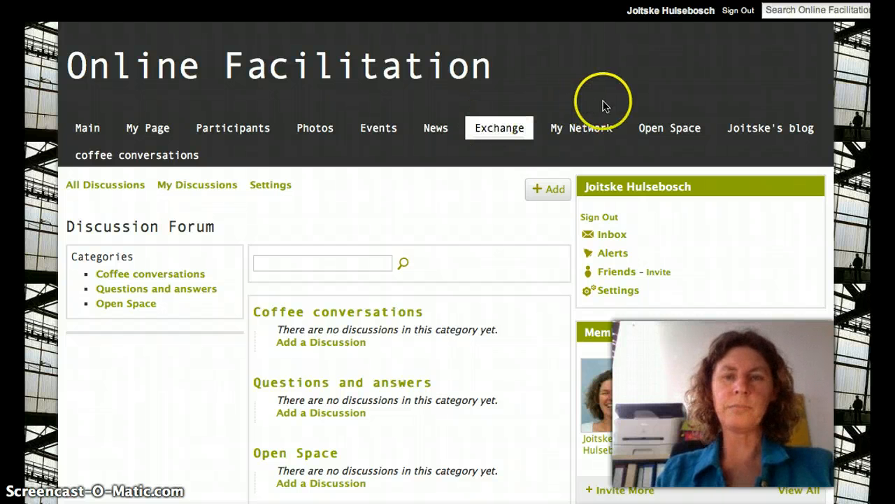
click(762, 131)
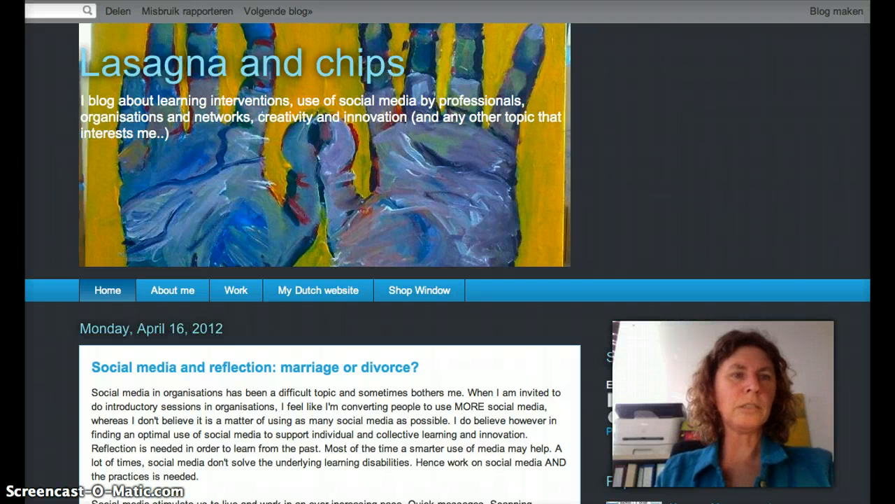
key(ctrl+Tab)
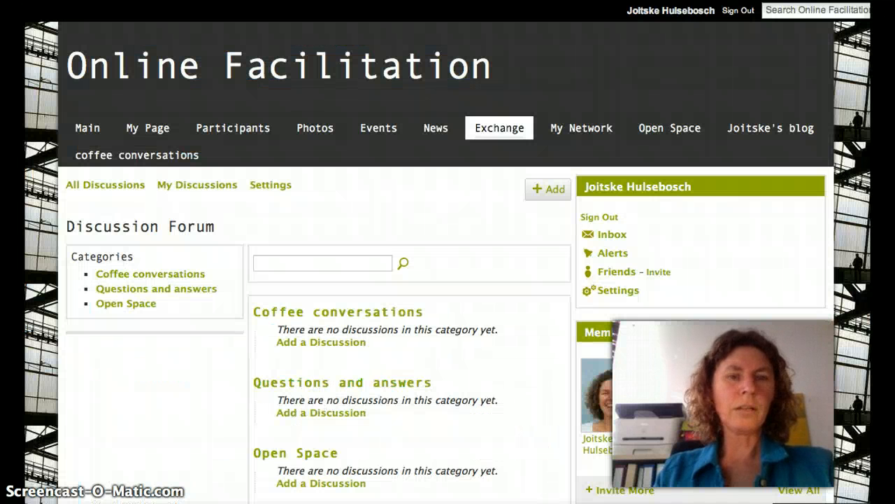
Reopen the tab settings, review the blog tab's existing URL and new-window options, and save the tab settings
click(594, 129)
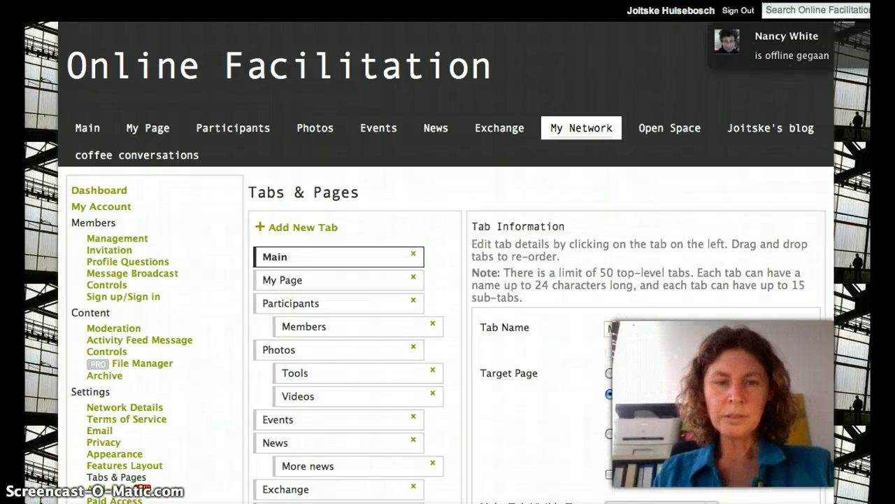
scroll(448, 280, down, 5)
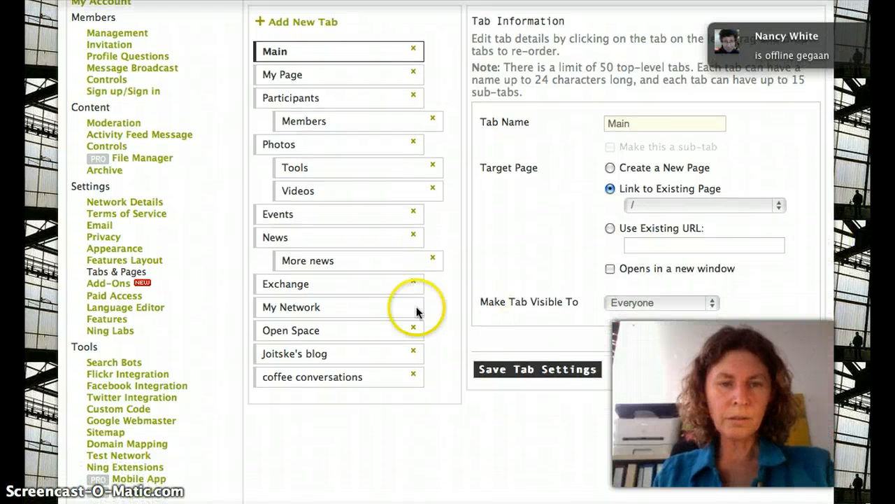
click(317, 355)
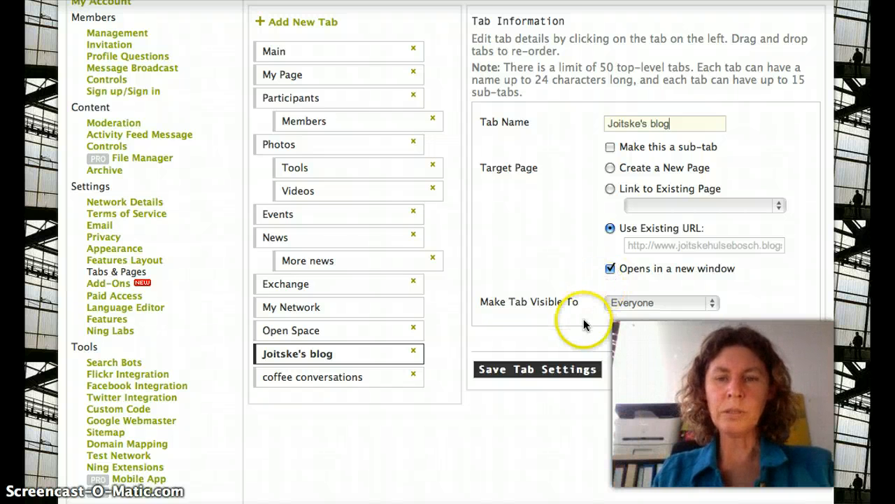
click(537, 371)
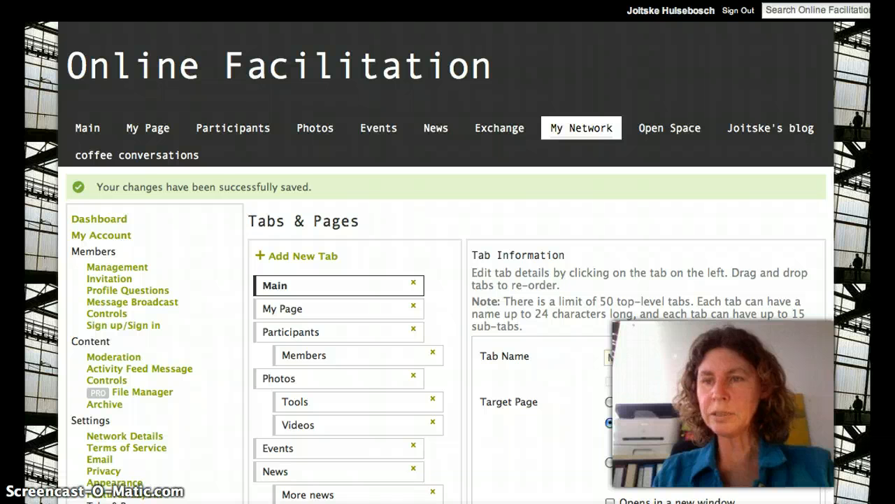
scroll(448, 252, down, 1)
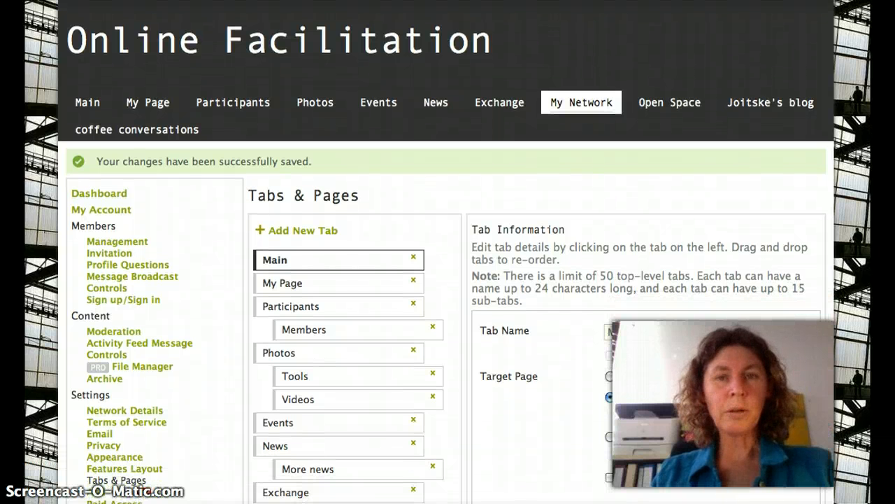